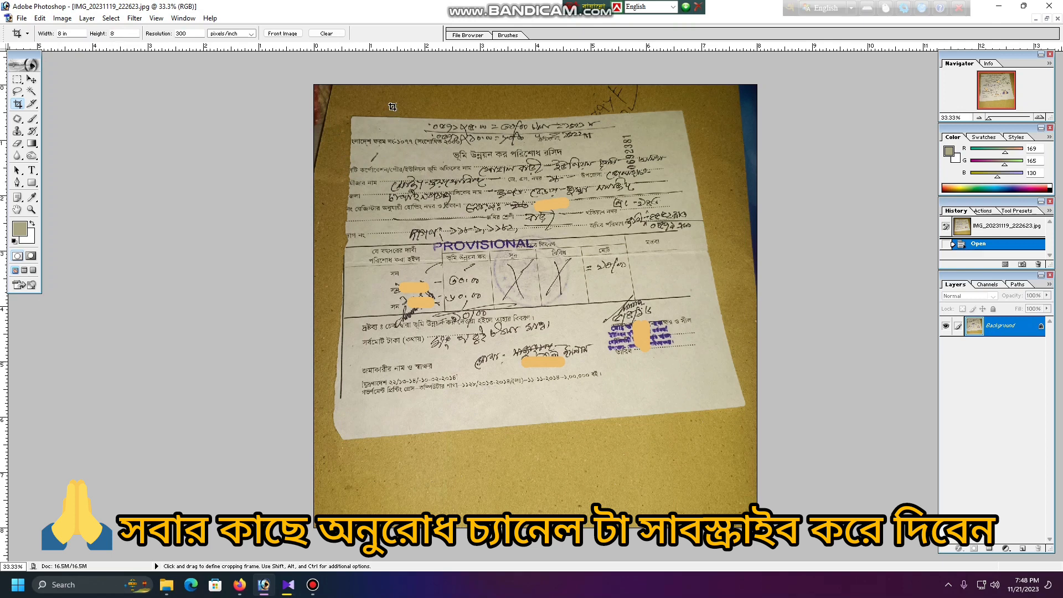
Select the entire image and distort it with Free Transform, pulling all four corners outward until the tilted receipt fills the canvas squarely
key("Return")
left_click(31, 80)
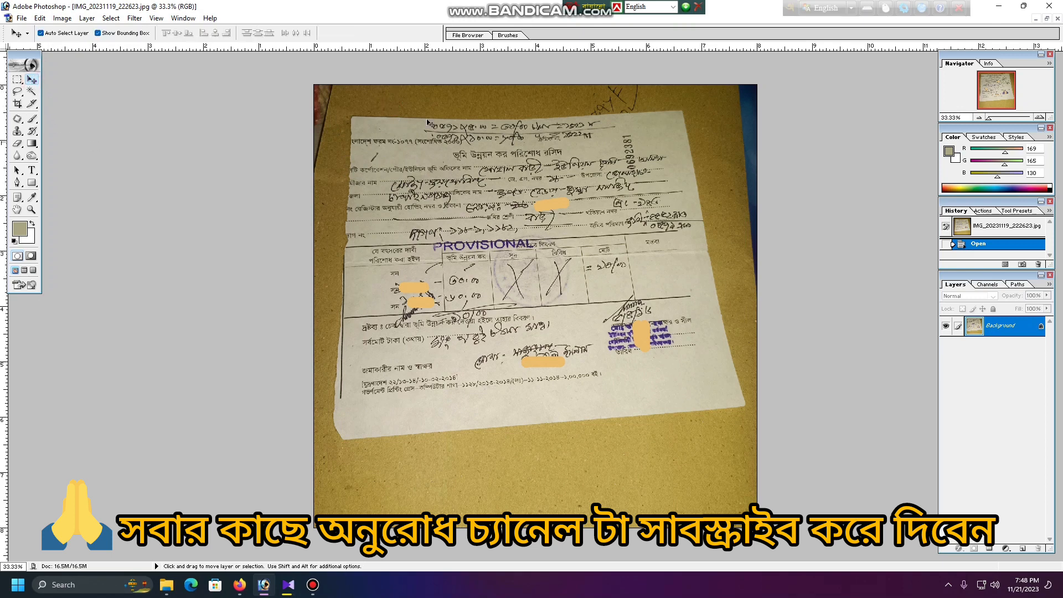
key("ctrl+a")
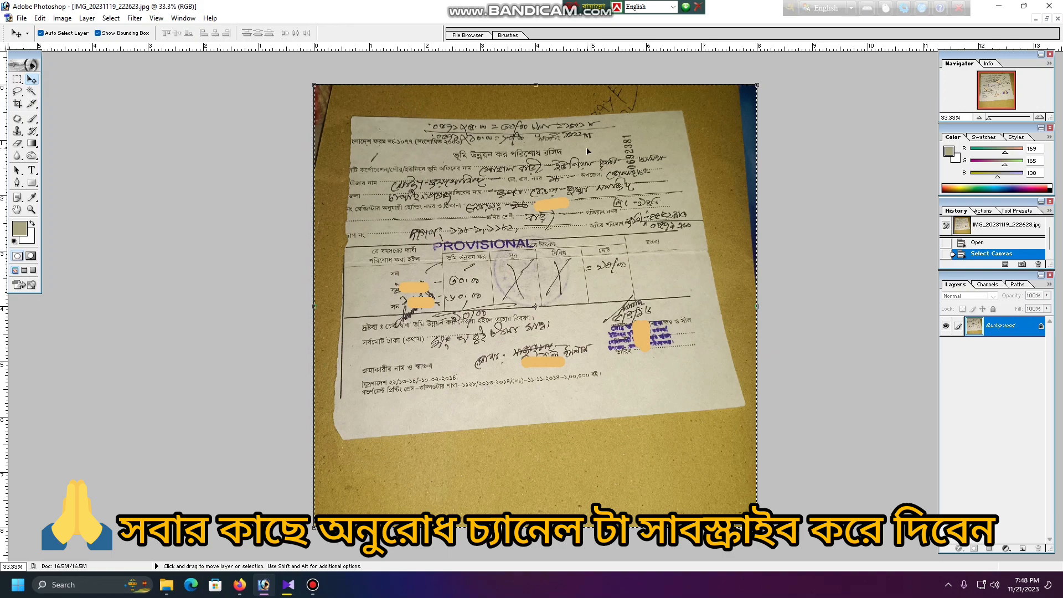
key("ctrl+minus")
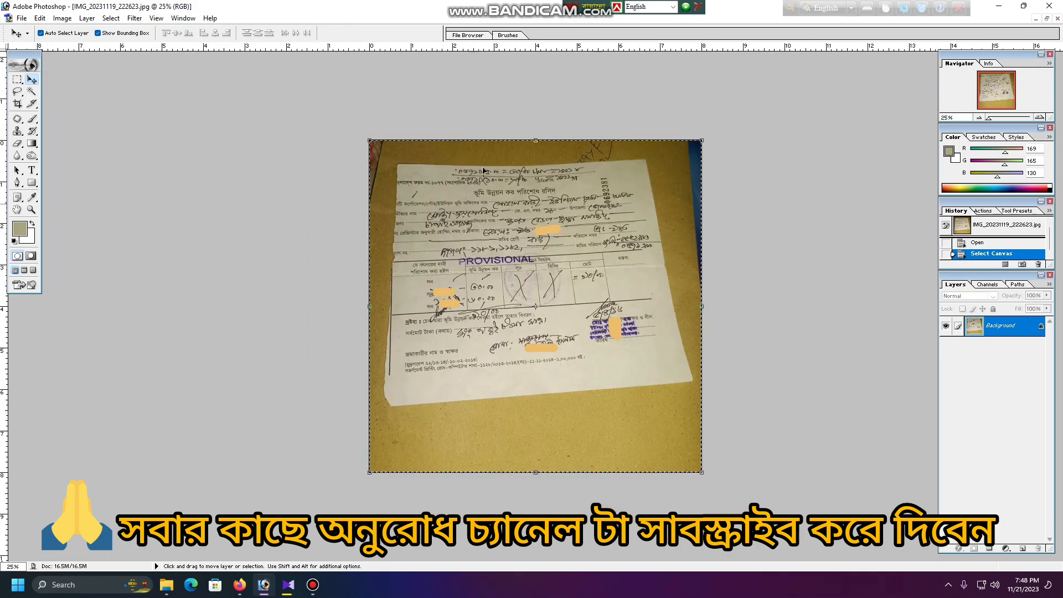
key("ctrl+t")
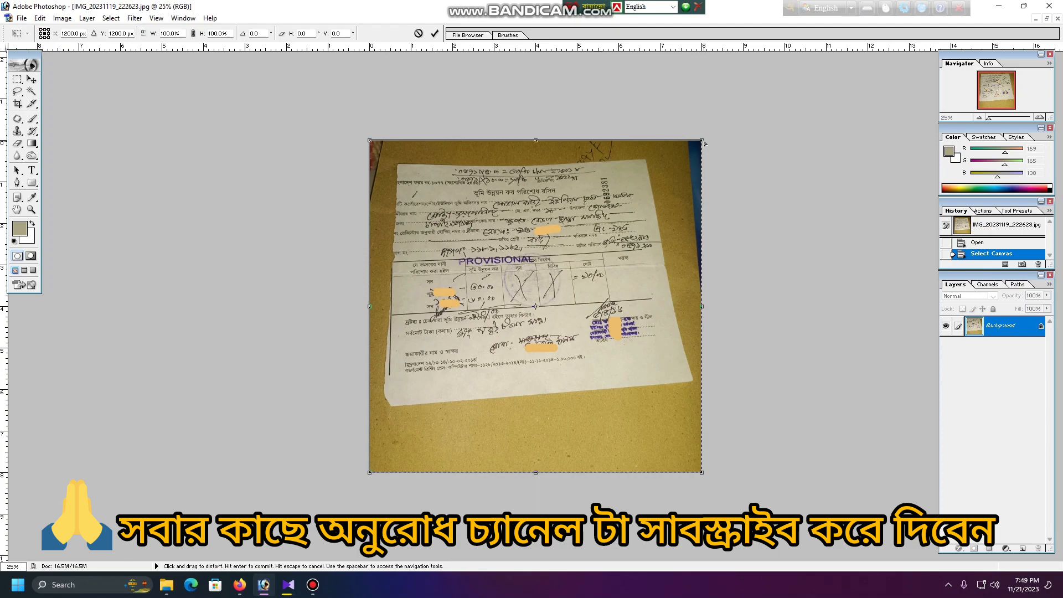
left_click_drag(704, 143, 784, 113)
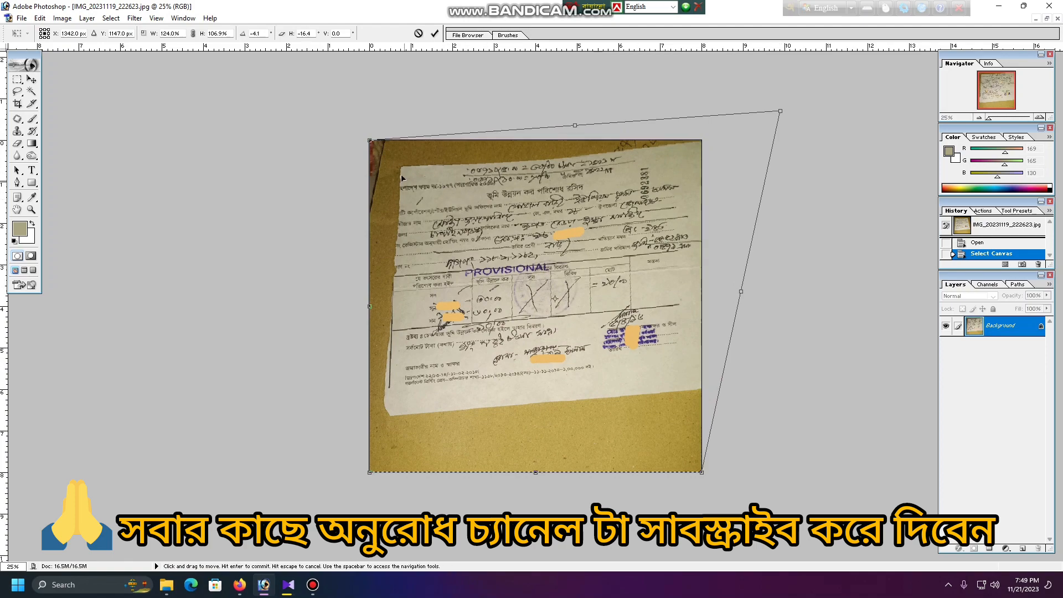
left_click_drag(370, 140, 328, 98)
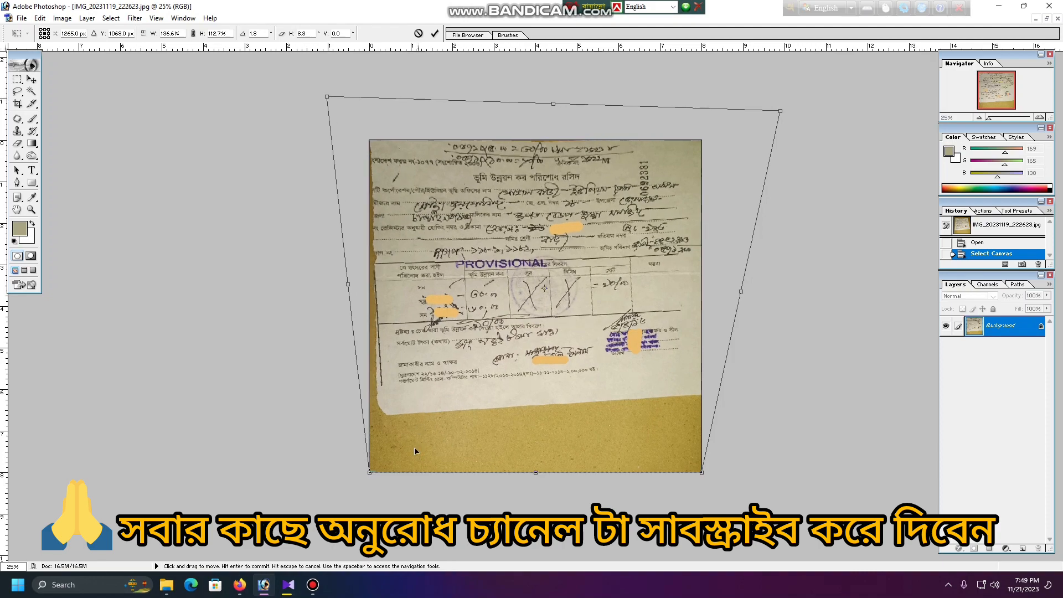
left_click_drag(370, 474, 346, 549)
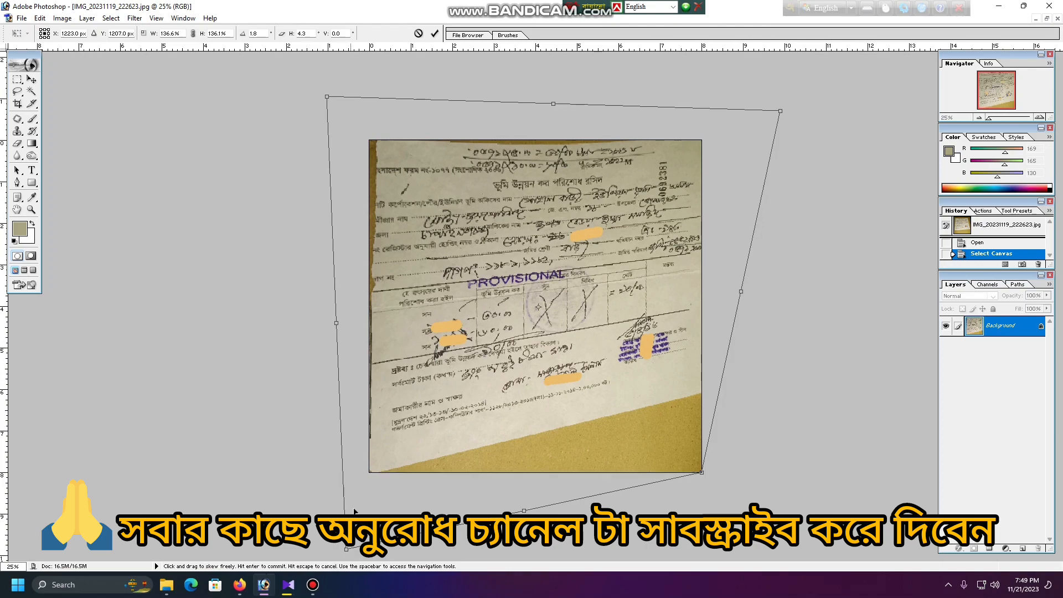
left_click_drag(701, 473, 727, 589)
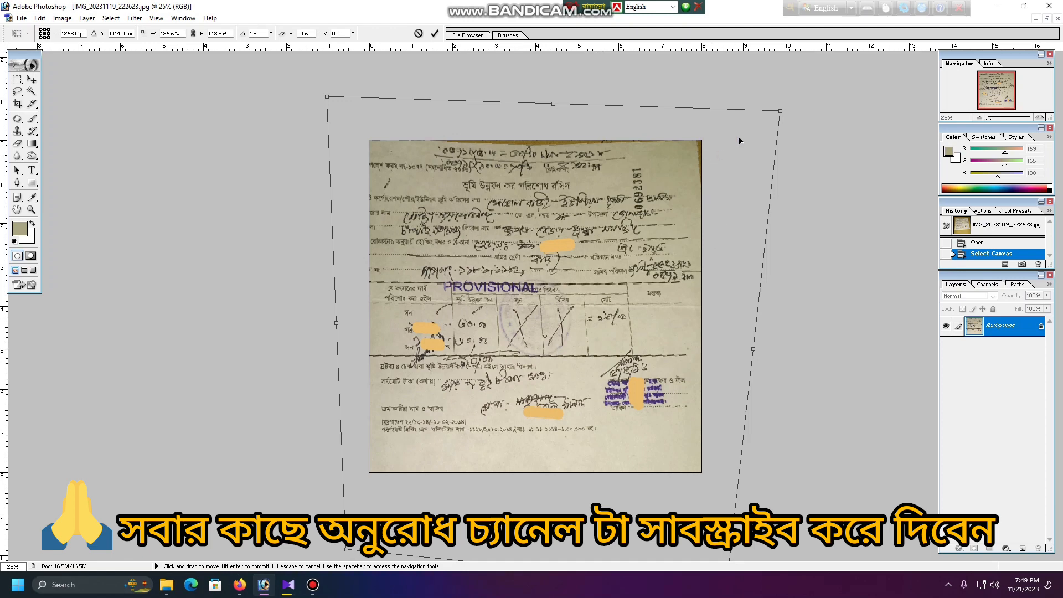
left_click_drag(780, 111, 788, 110)
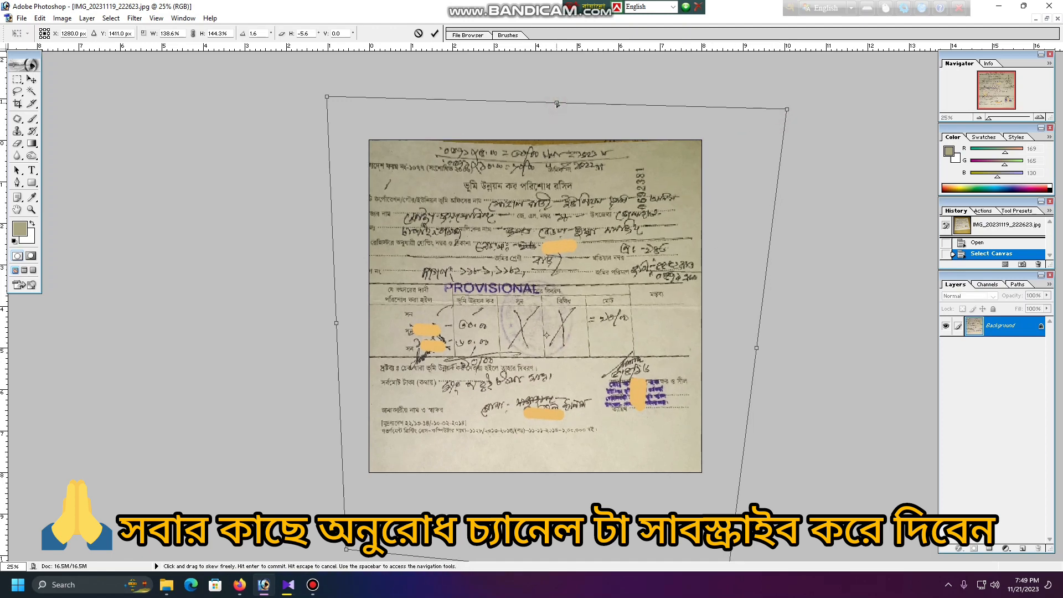
left_click_drag(557, 104, 557, 100)
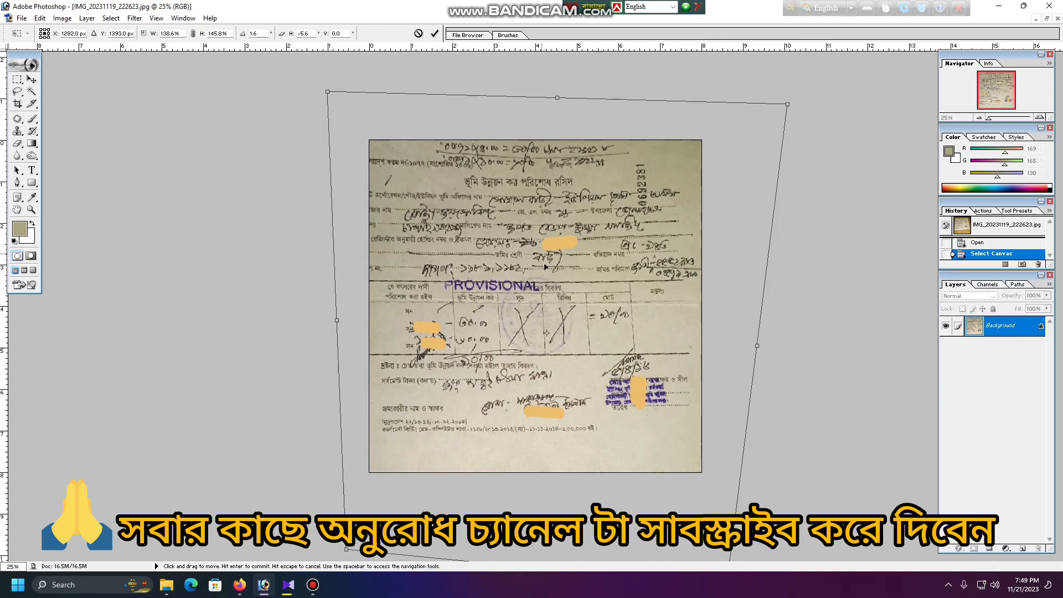
left_click(435, 35)
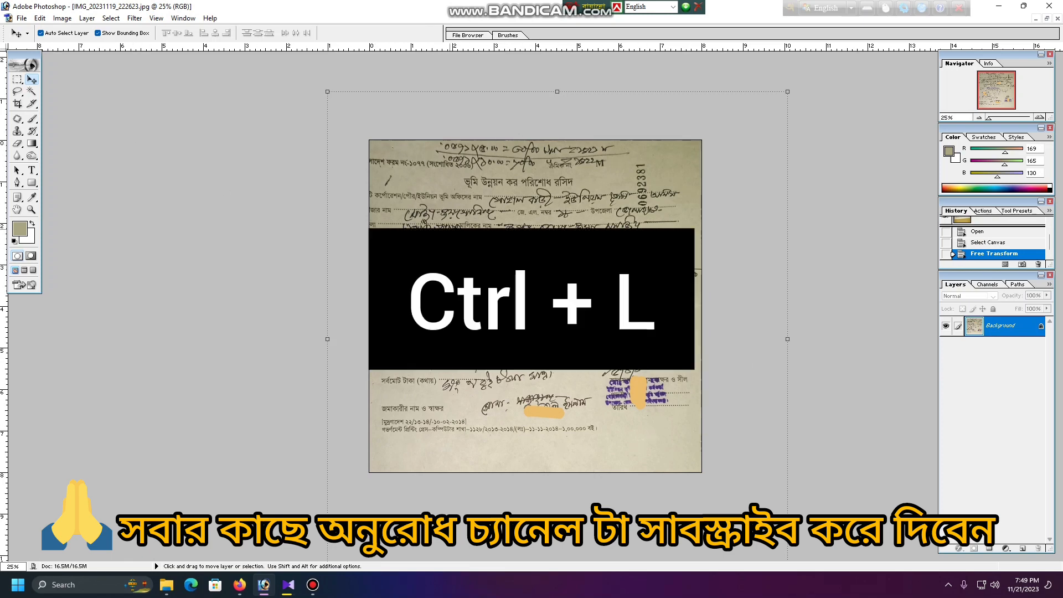
Whiten the receipt's background with Levels, sampling the white point from blank paper near its lower-right and upper-right areas
key("ctrl+l")
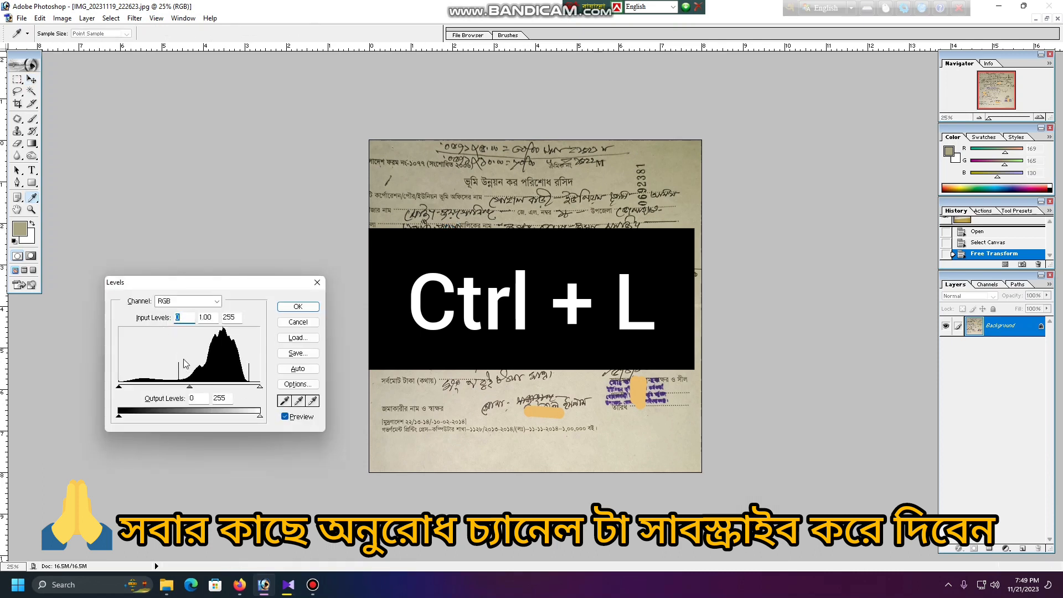
left_click(314, 402)
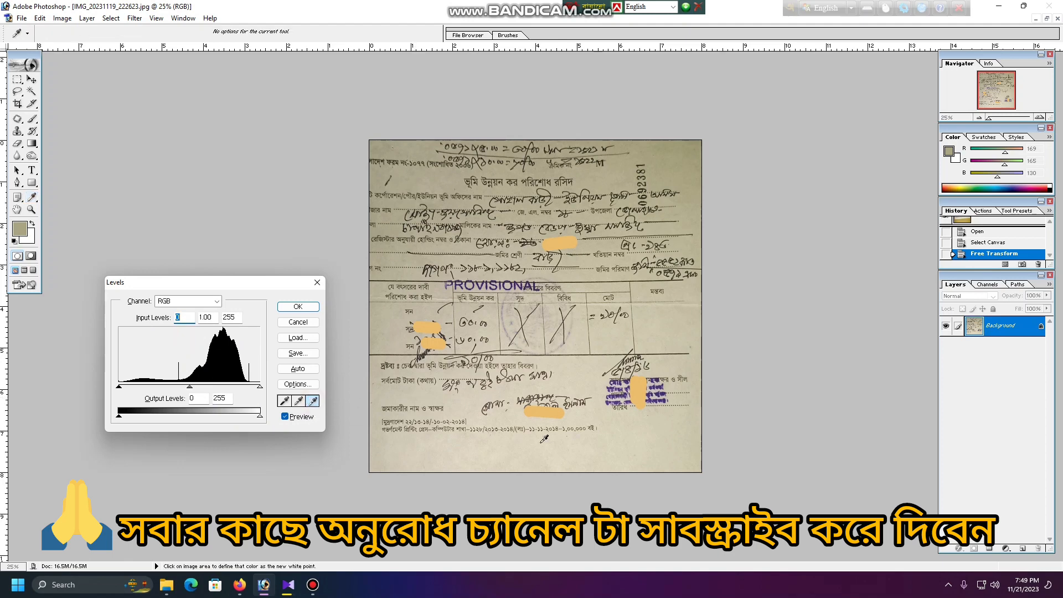
left_click(640, 444)
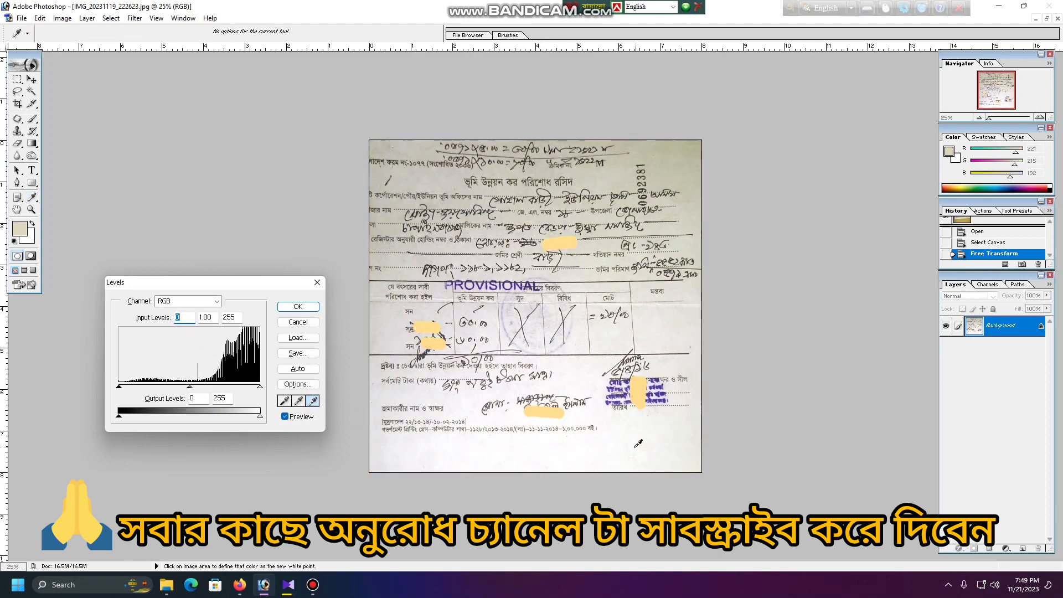
left_click(677, 166)
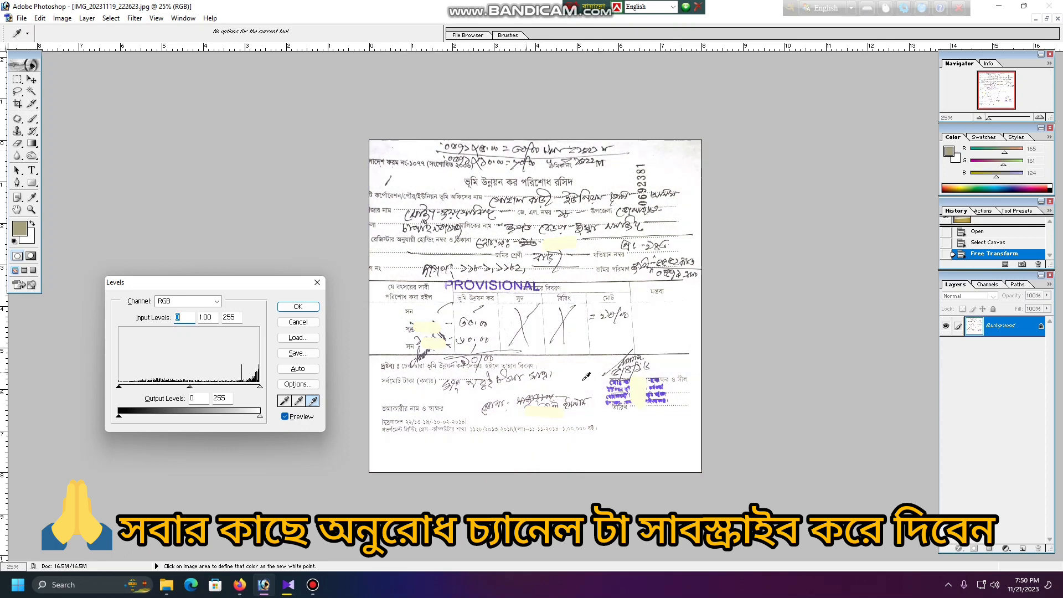
left_click(299, 307)
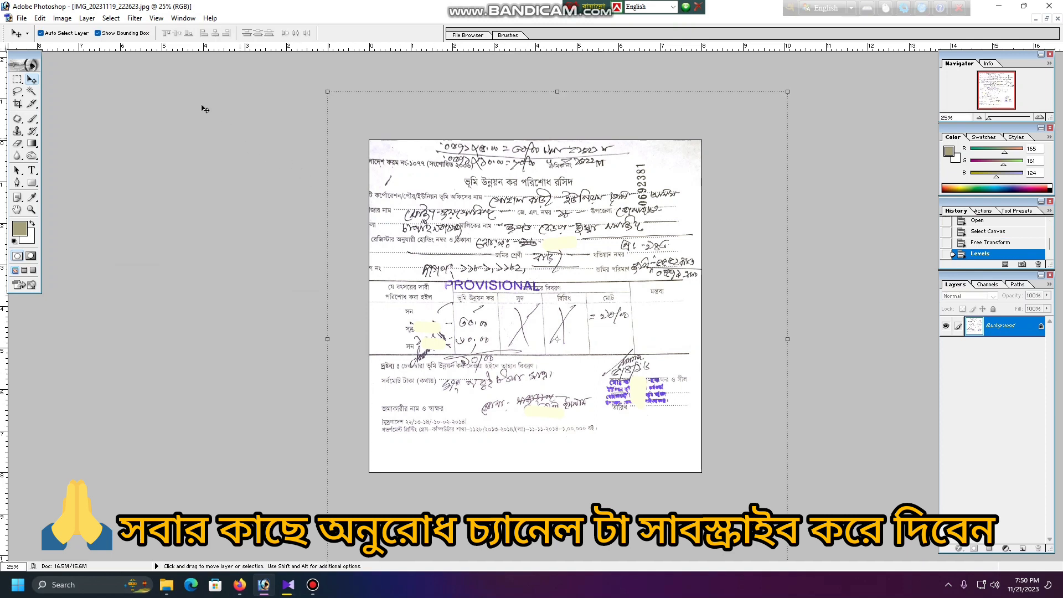
Apply the Auto Color adjustment to the receipt image
left_click(62, 17)
left_click(88, 48)
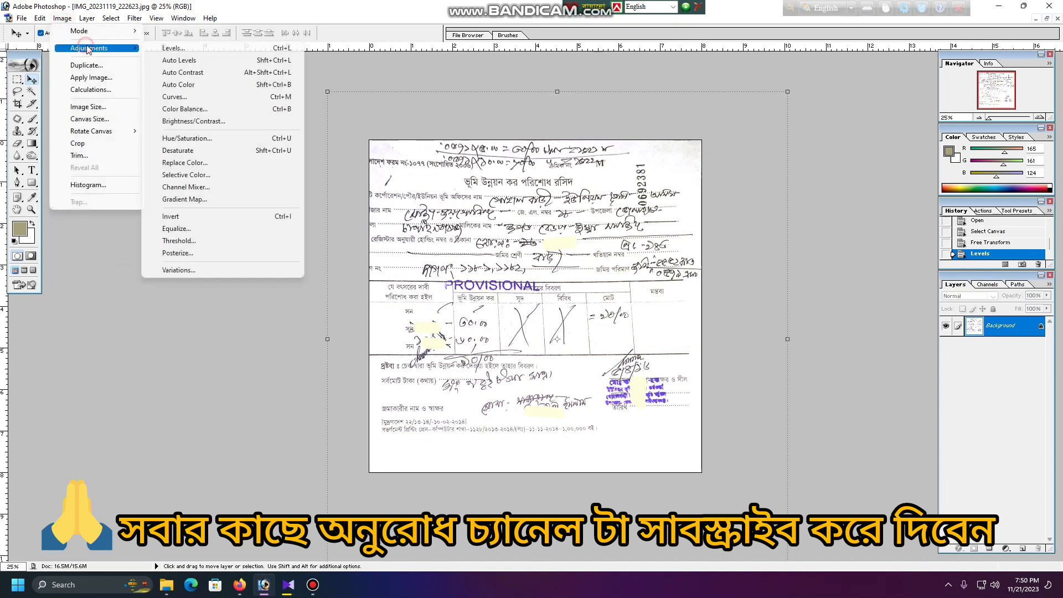
left_click(180, 85)
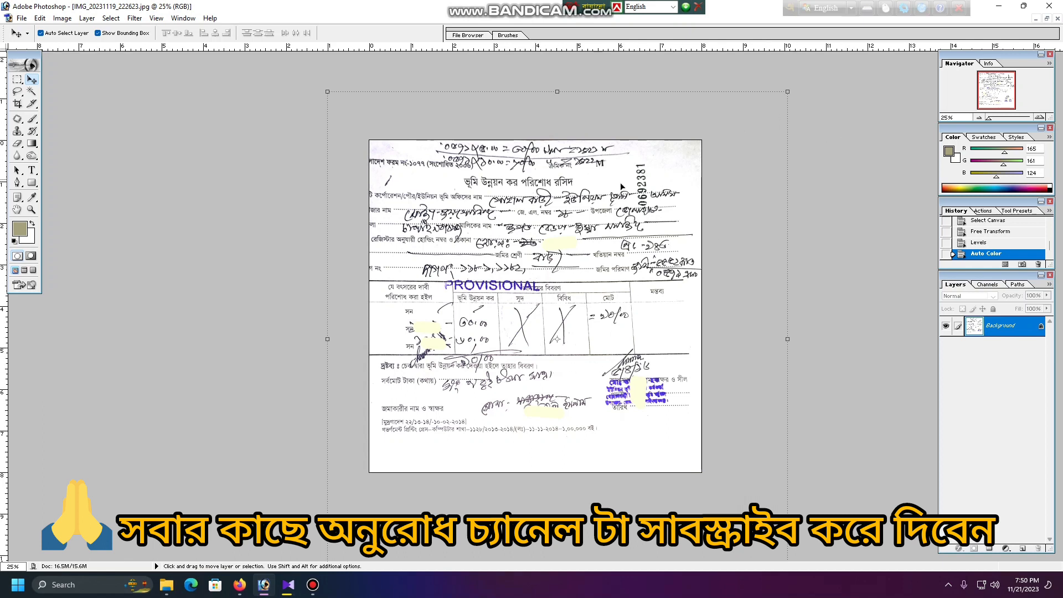
Close the edited receipt image without saving its changes
left_click(1046, 18)
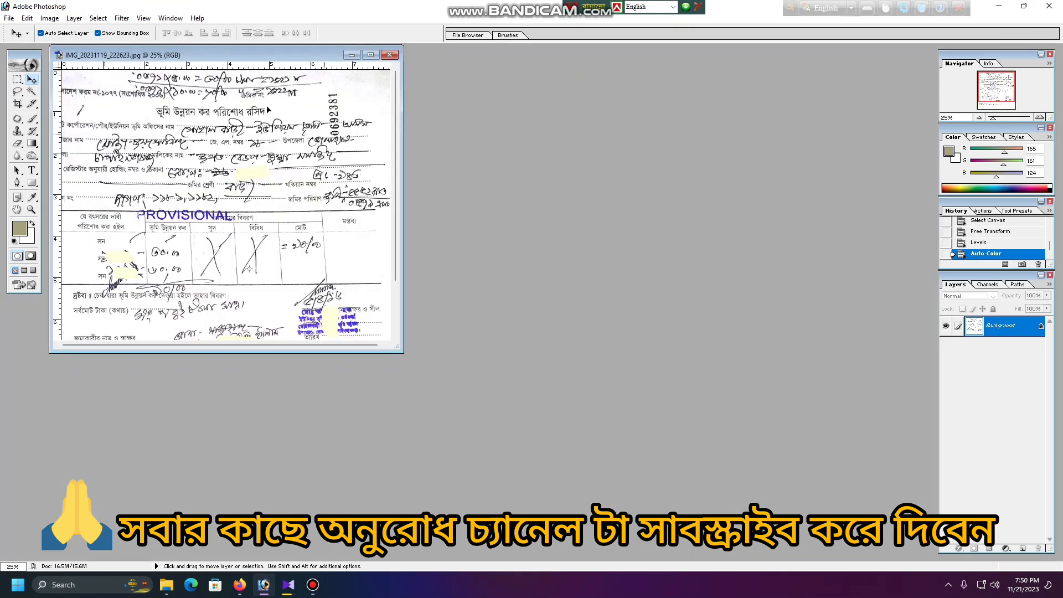
left_click(395, 58)
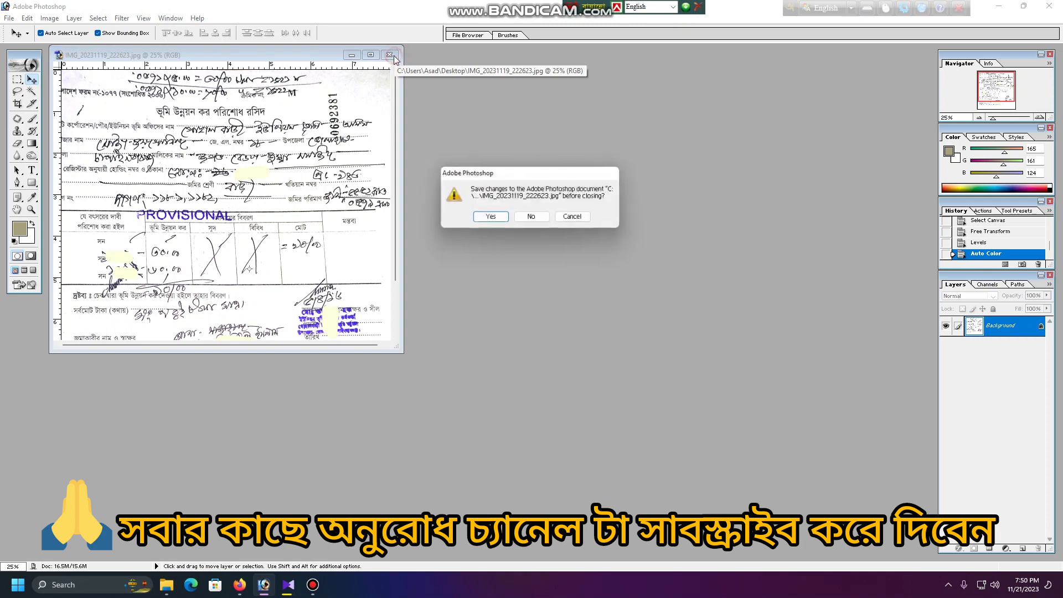
left_click(540, 225)
Reopen the original photo IMG_20231119_222623.jpg from the Desktop and maximize its document window
left_click(8, 17)
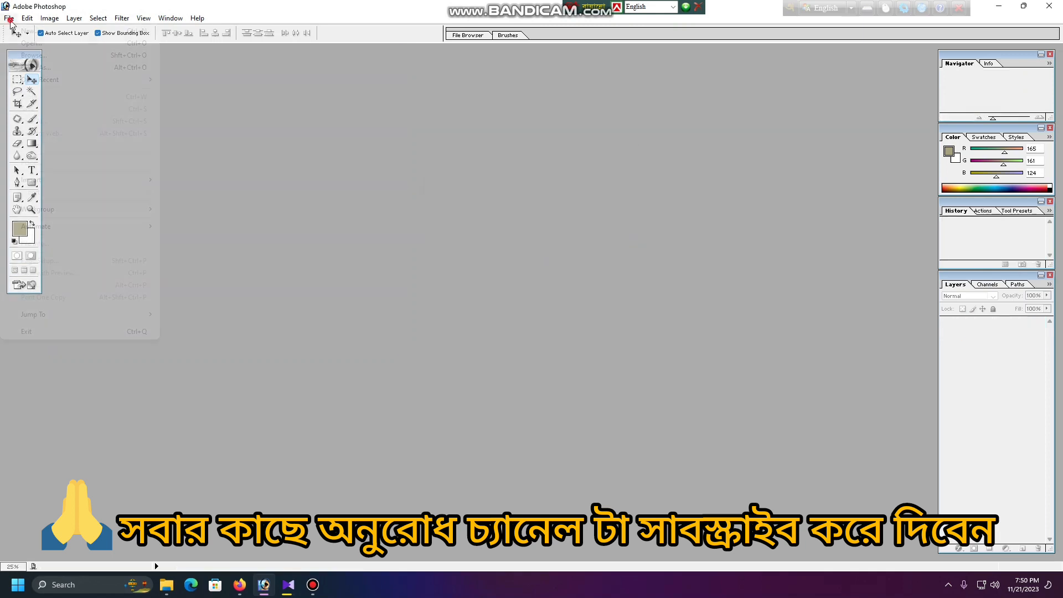
left_click(22, 43)
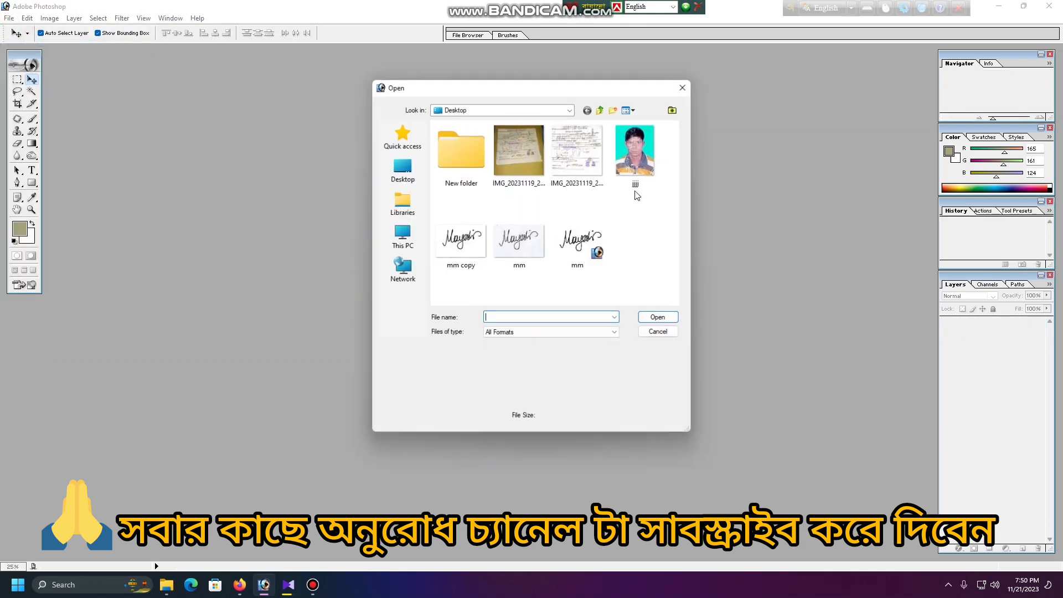
left_click(519, 152)
left_click(658, 317)
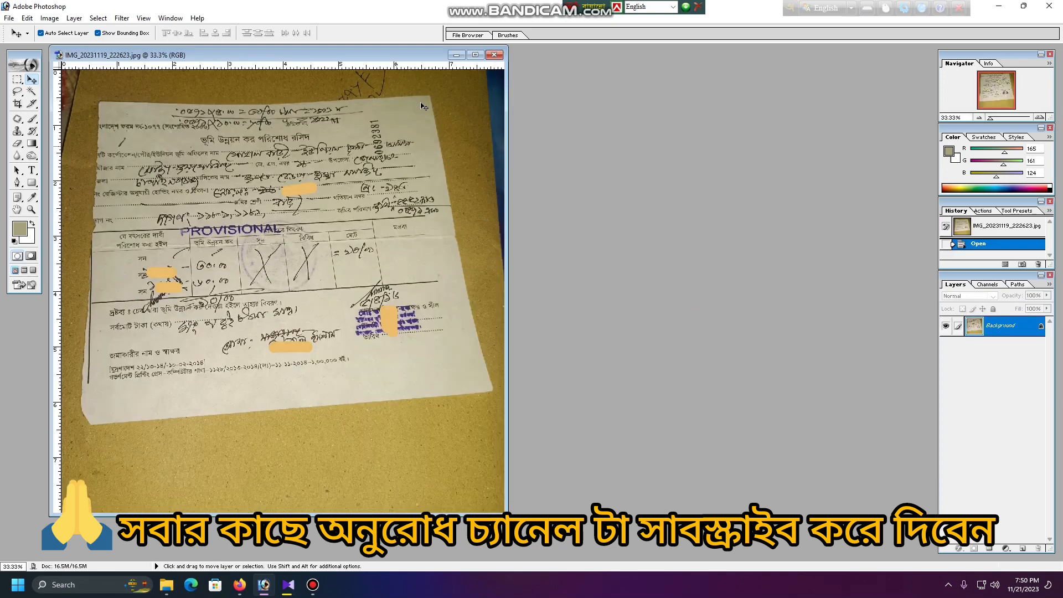
left_click(475, 55)
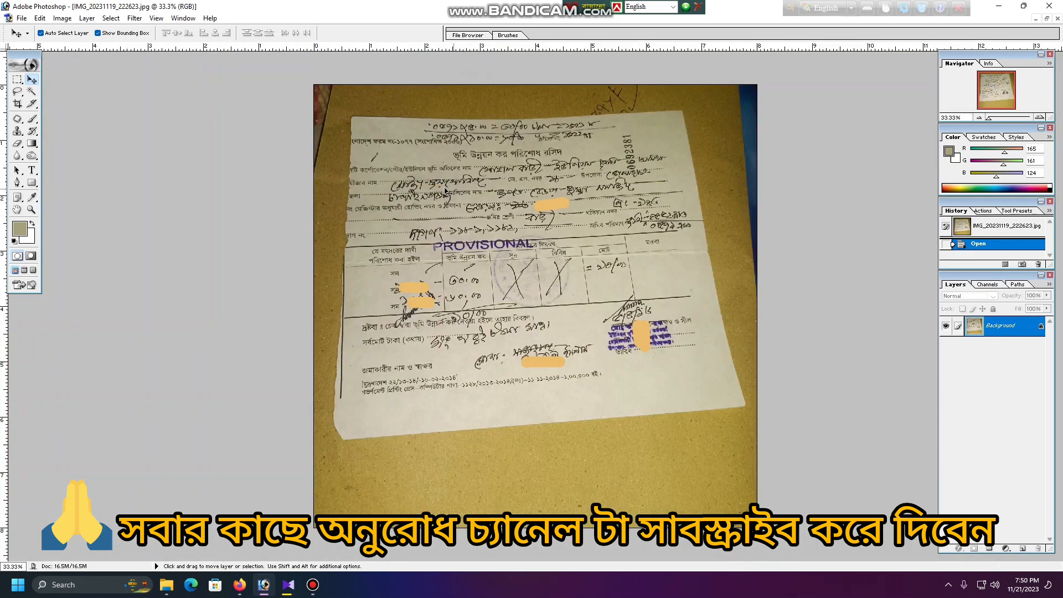
Draw a crop frame over the receipt at 8 in by 8 in and 300 pixels/inch, with Perspective enabled
left_click(17, 103)
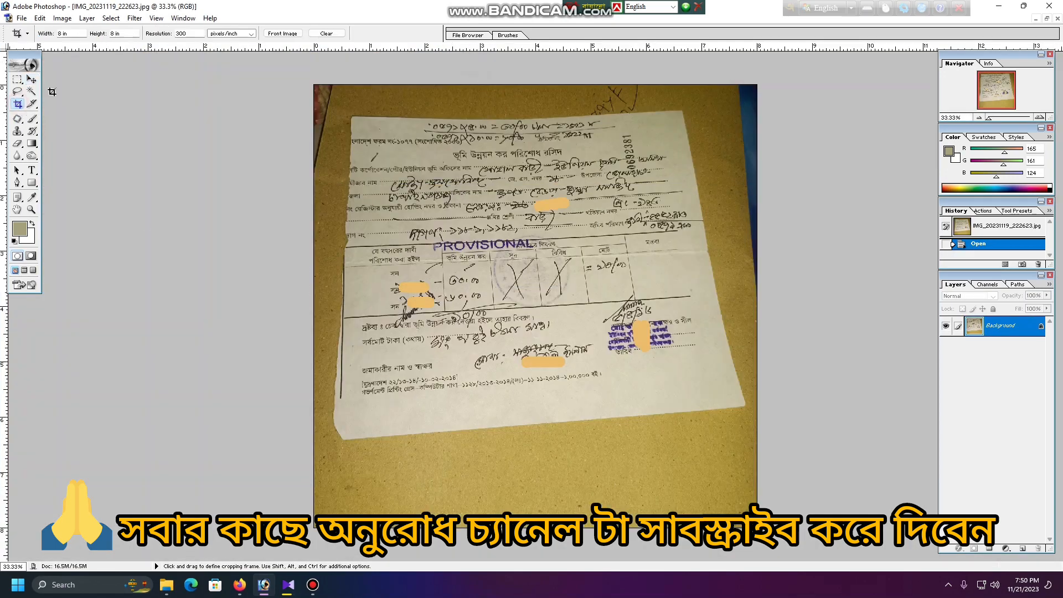
left_click(76, 32)
left_click(18, 104)
left_click_drag(736, 379, 922, 472)
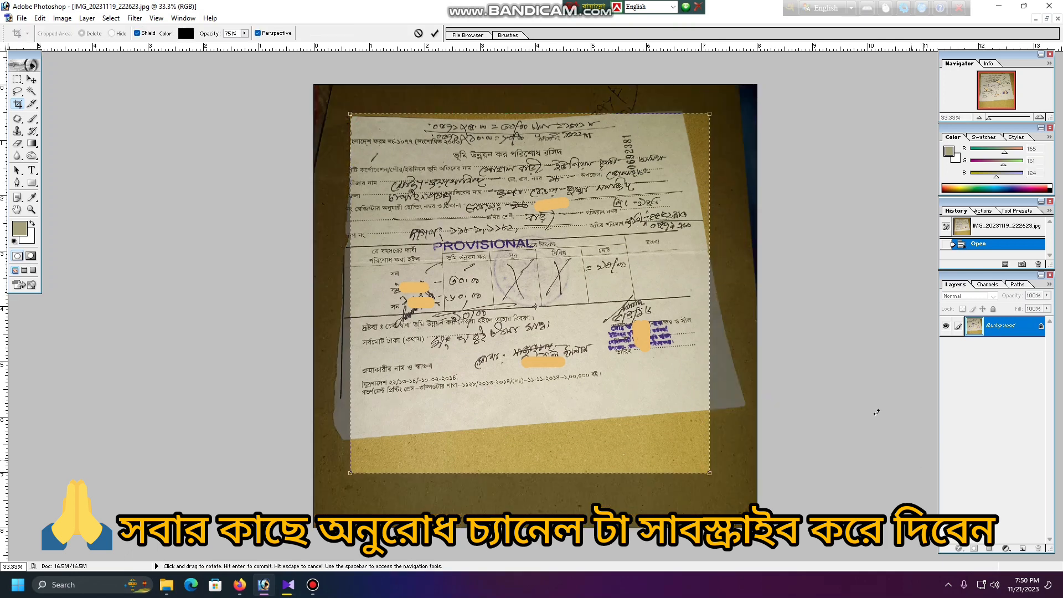
left_click(257, 33)
left_click(259, 34)
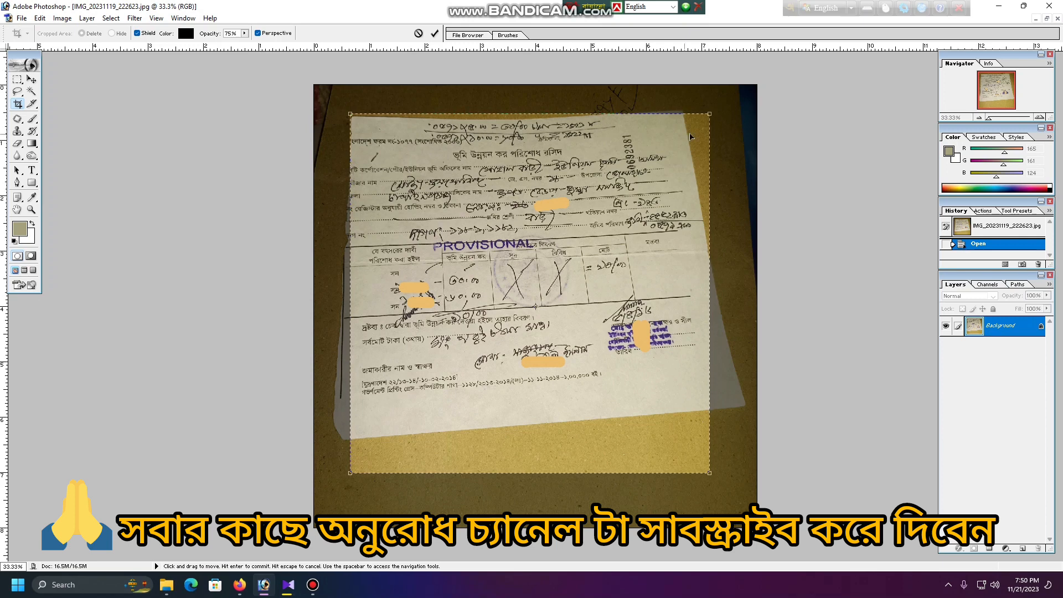
Align the perspective crop frame's four corners with the corners of the receipt paper and apply the crop
left_click_drag(711, 117, 685, 113)
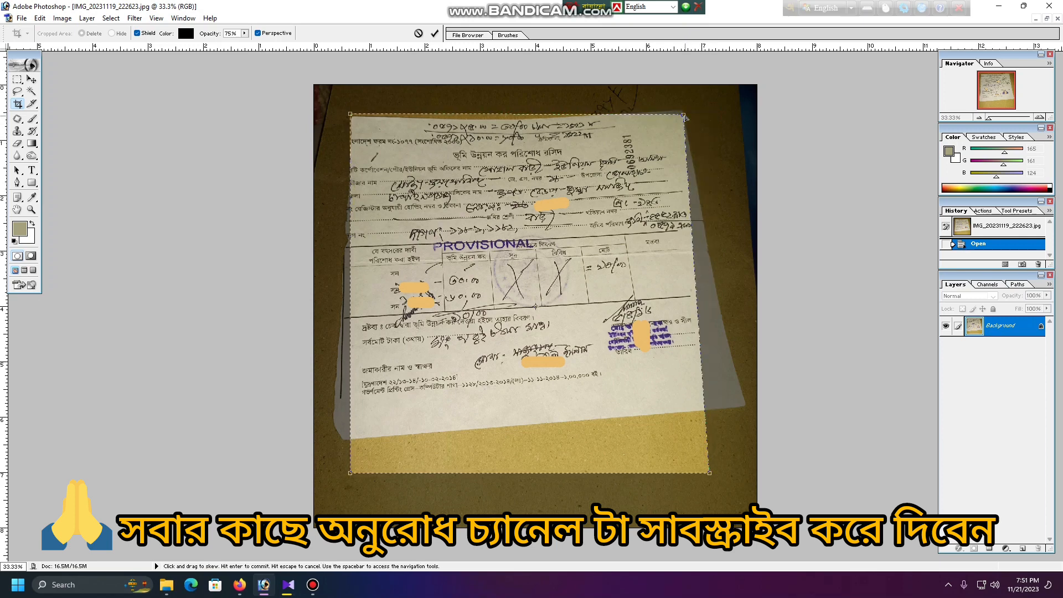
left_click_drag(716, 474, 746, 408)
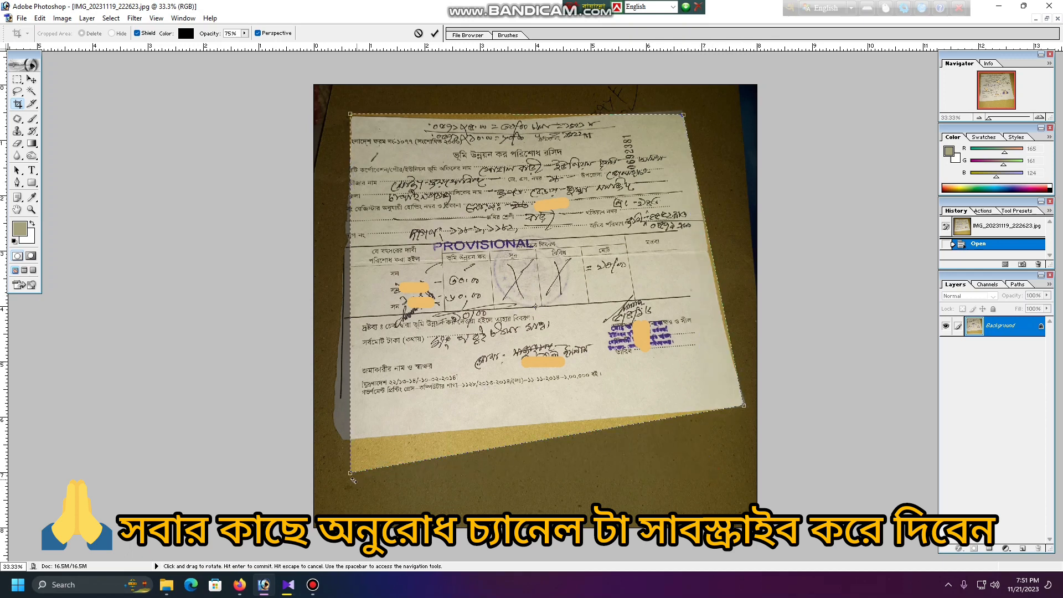
left_click_drag(349, 473, 340, 434)
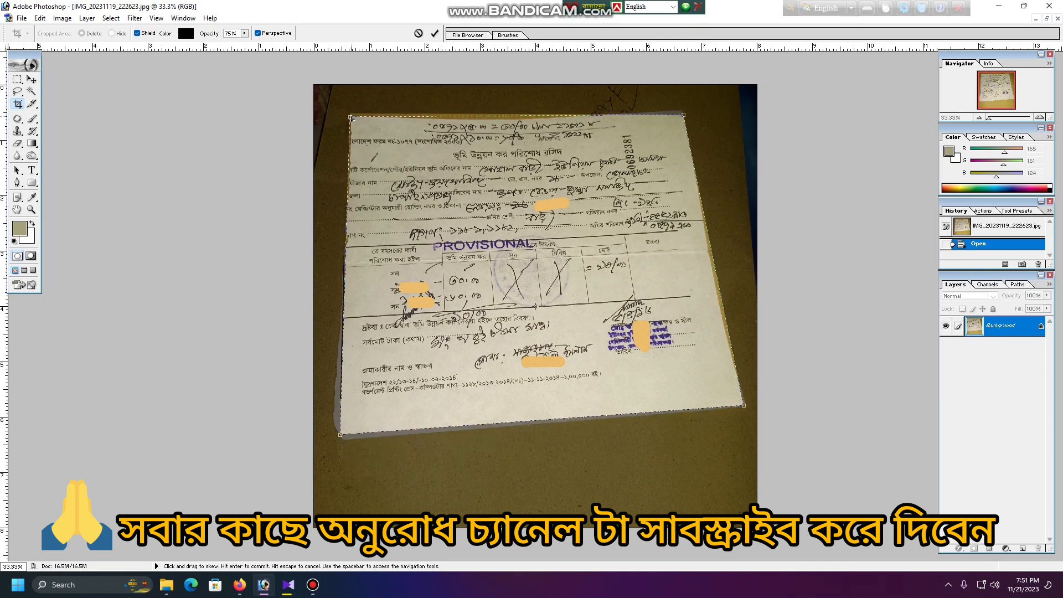
left_click_drag(349, 114, 349, 117)
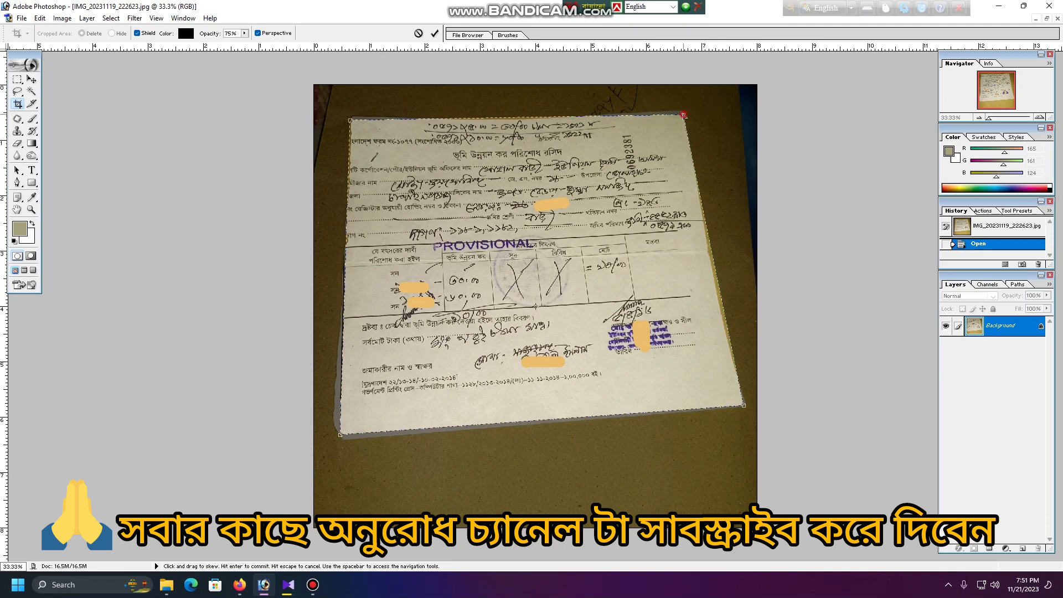
left_click_drag(684, 116, 683, 118)
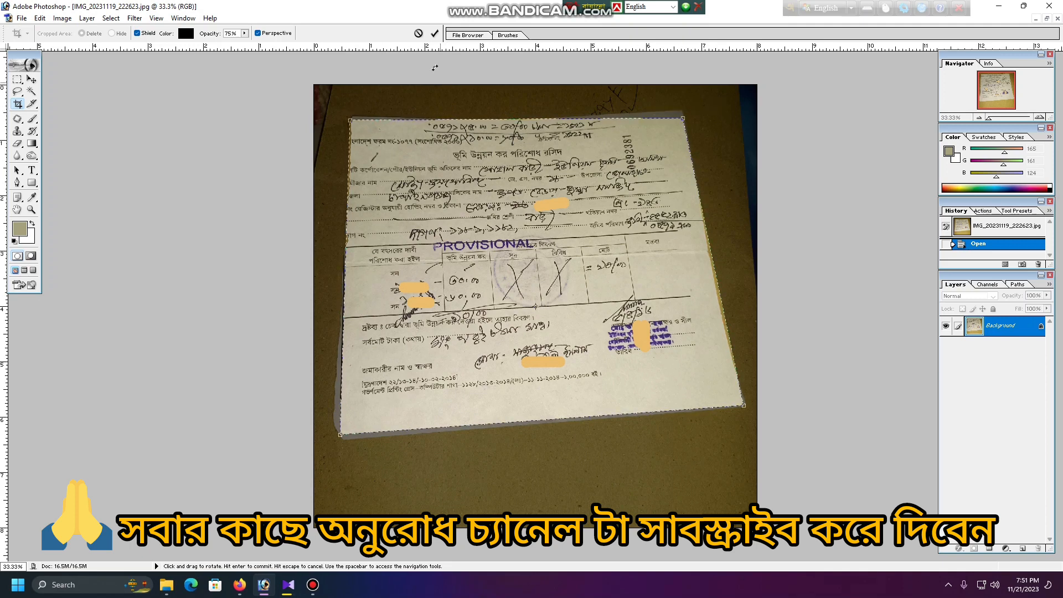
left_click(434, 35)
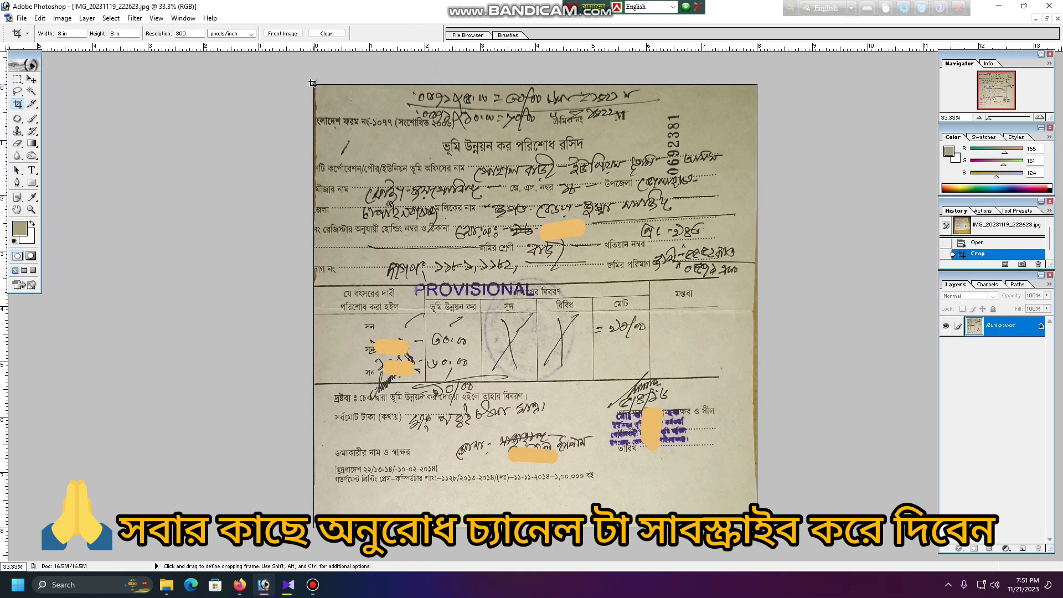
Crop the receipt image again with Perspective disabled, pulling the frame slightly in from the paper's right edge
left_click_drag(313, 84, 1051, 556)
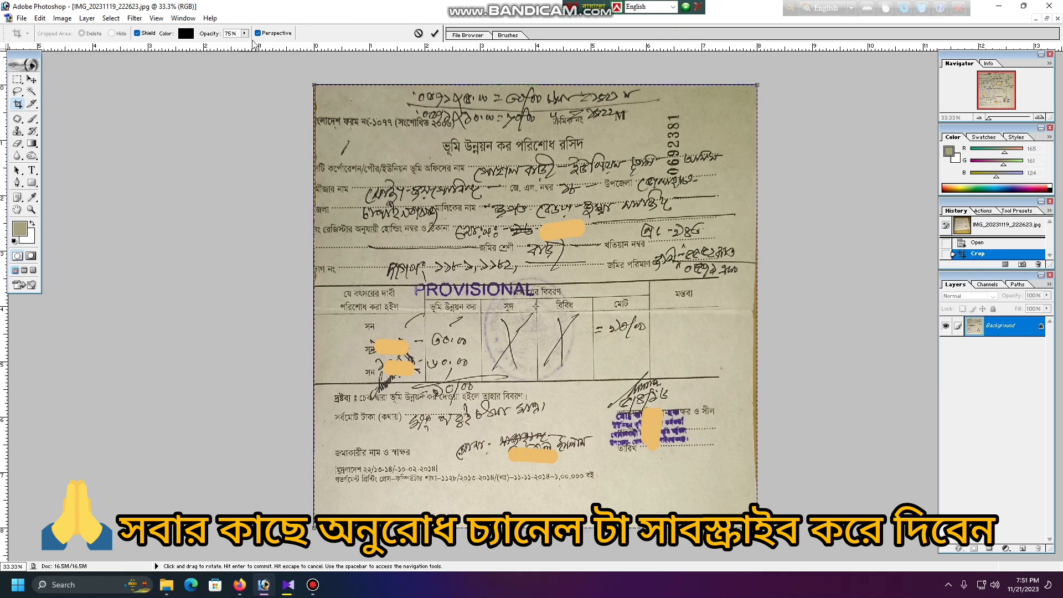
left_click(258, 33)
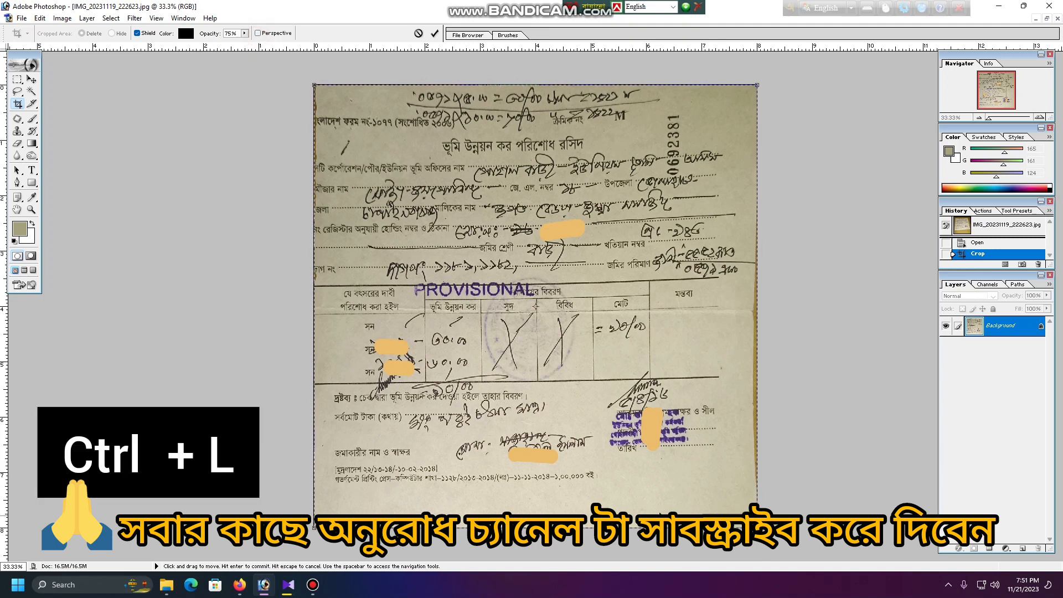
left_click_drag(756, 85, 750, 85)
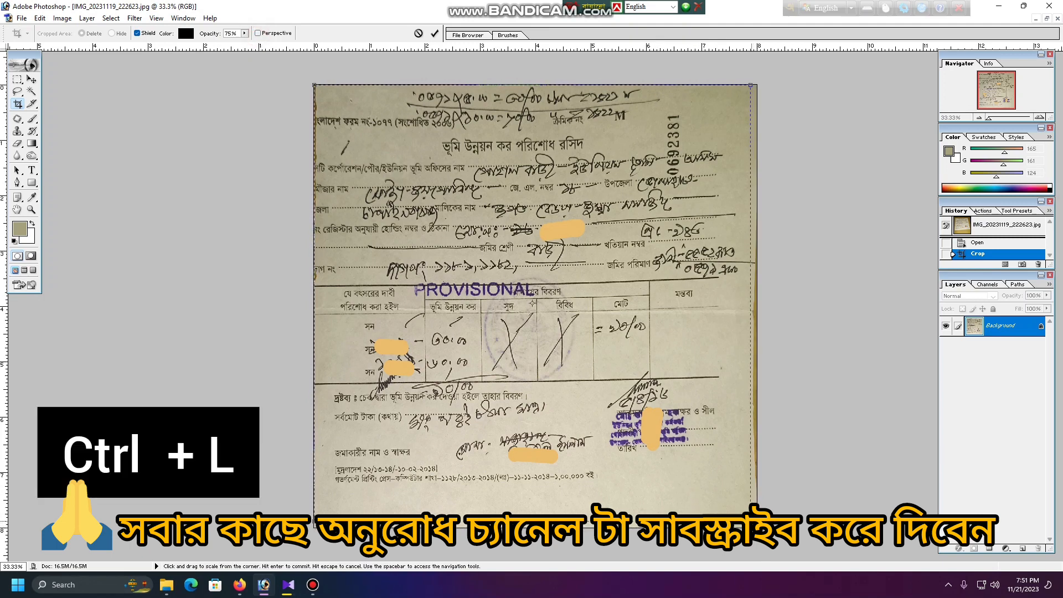
left_click(435, 33)
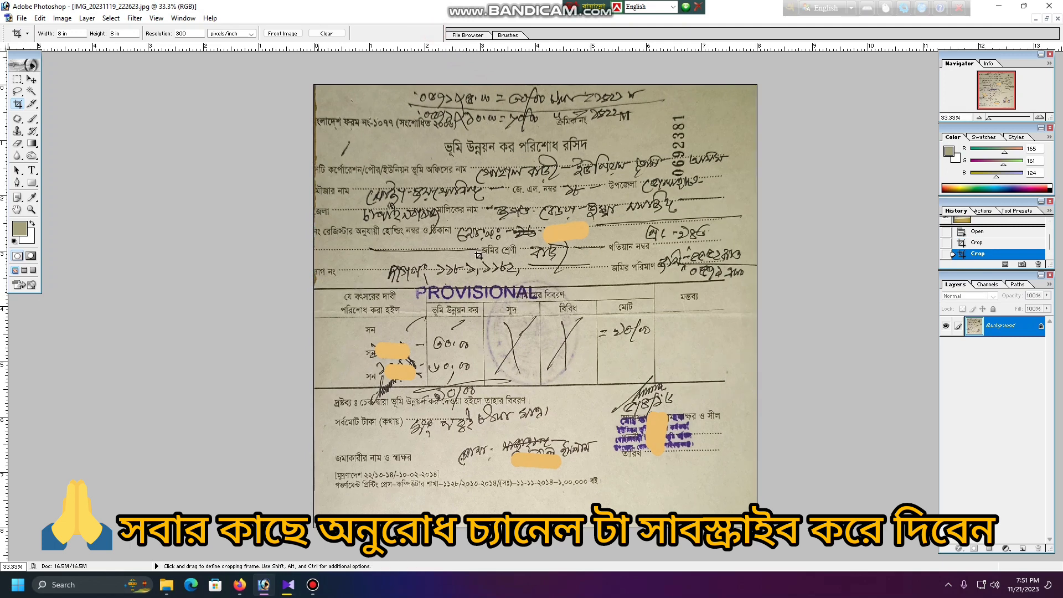
Whiten the receipt's paper background with Levels by sampling blank paper near the upper corners as the white point
key("ctrl+l")
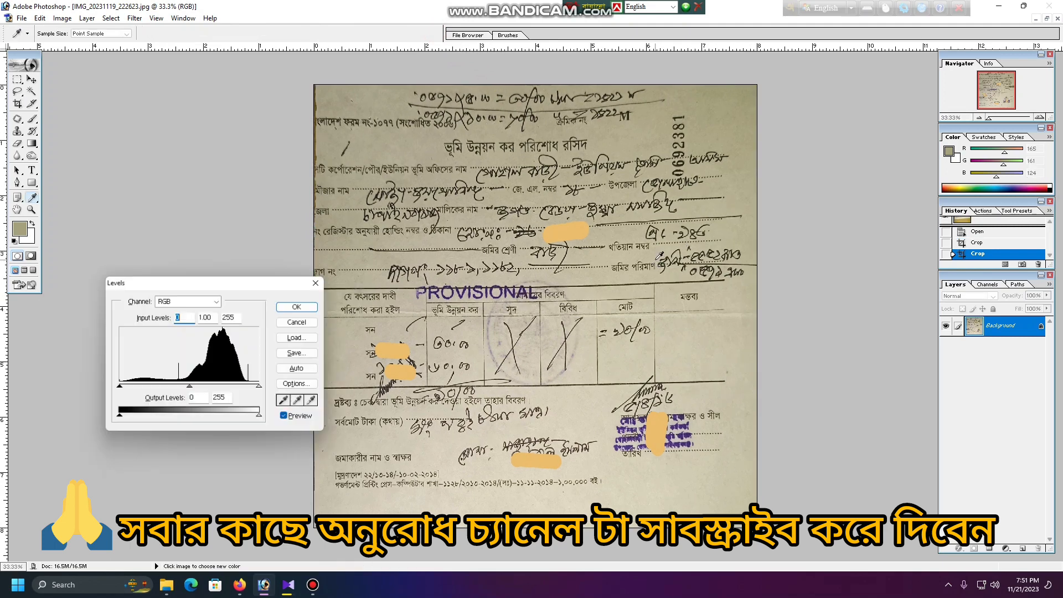
left_click(314, 402)
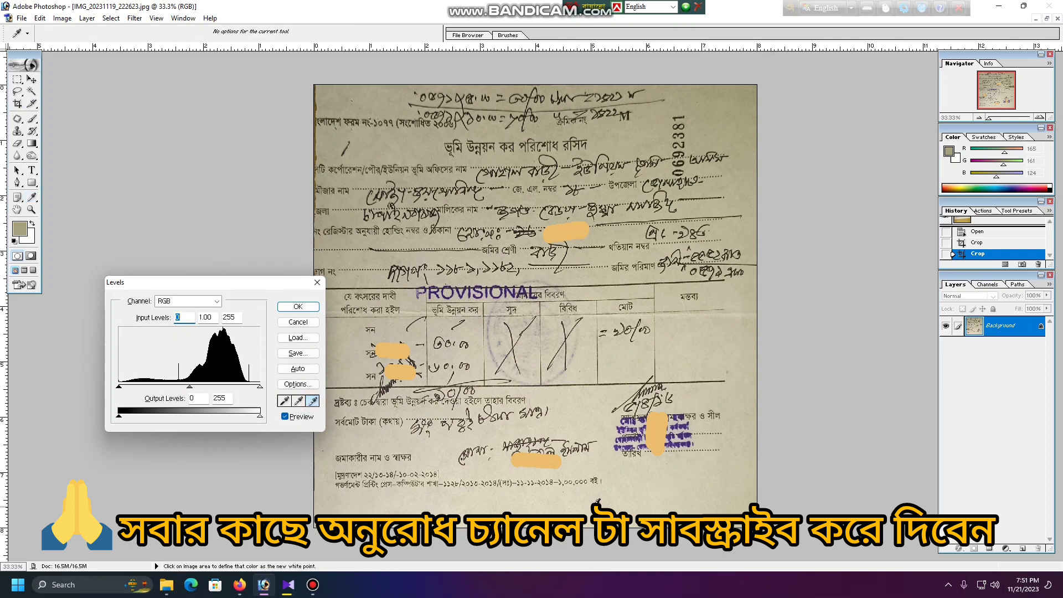
left_click(737, 177)
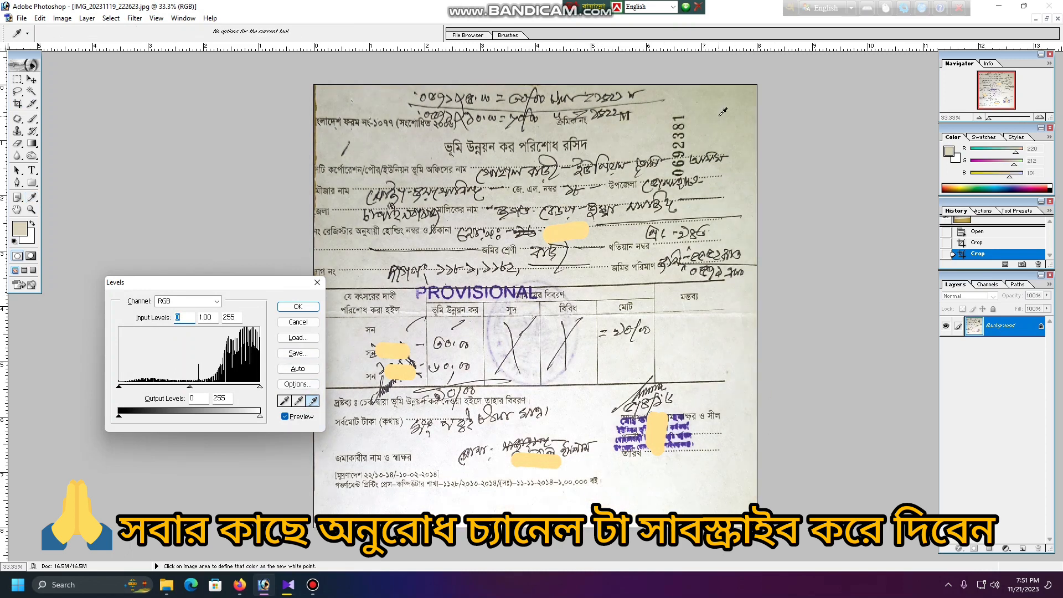
left_click(721, 115)
left_click(335, 103)
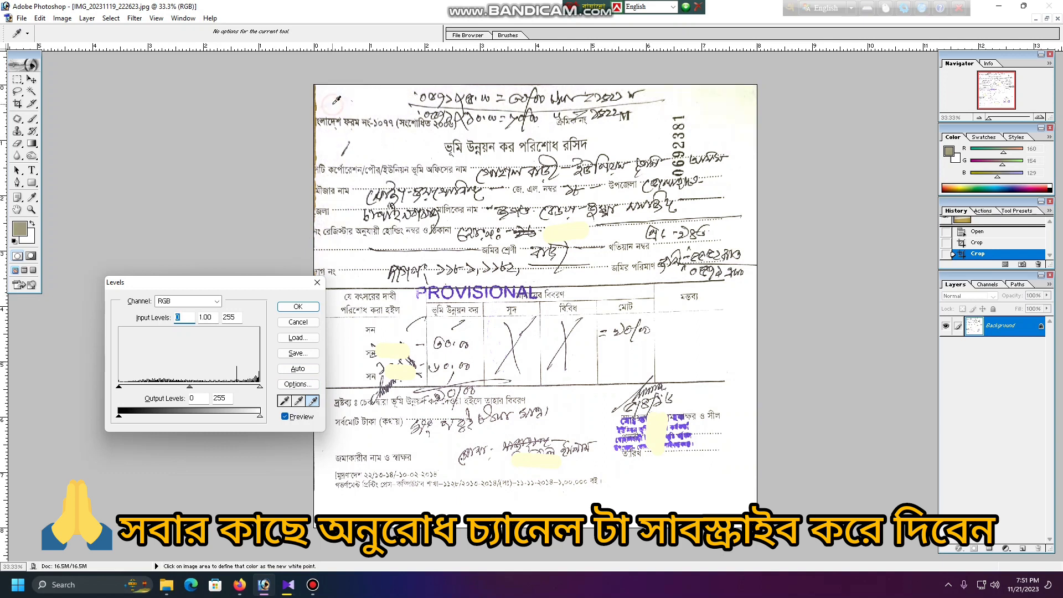
left_click(298, 306)
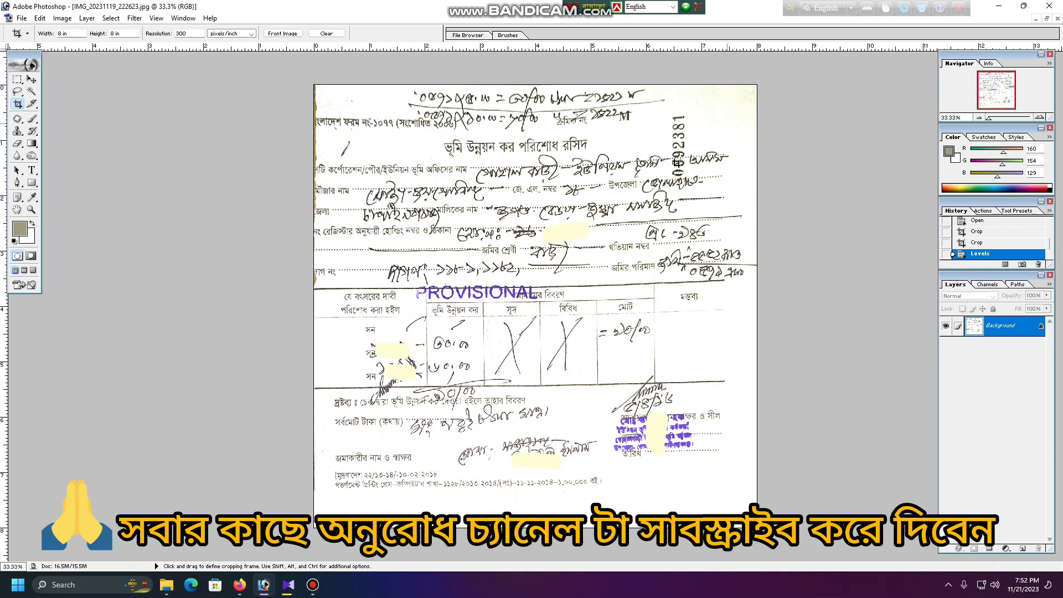
Apply Levels a second time, setting the white point from the remaining yellowish tint at the receipt's upper-right corner
key("ctrl")
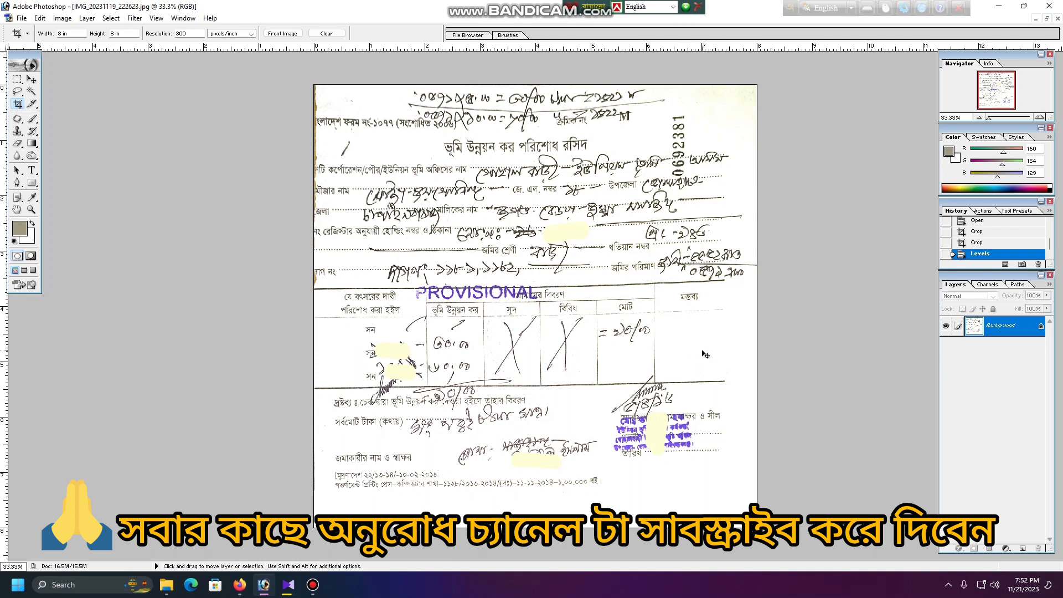
key("ctrl+l")
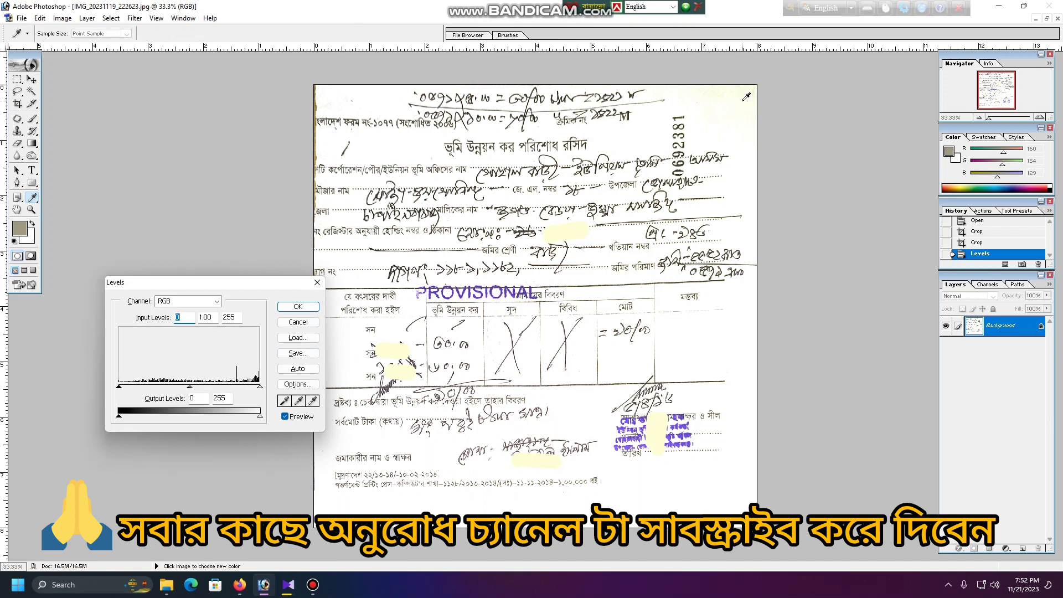
left_click(313, 400)
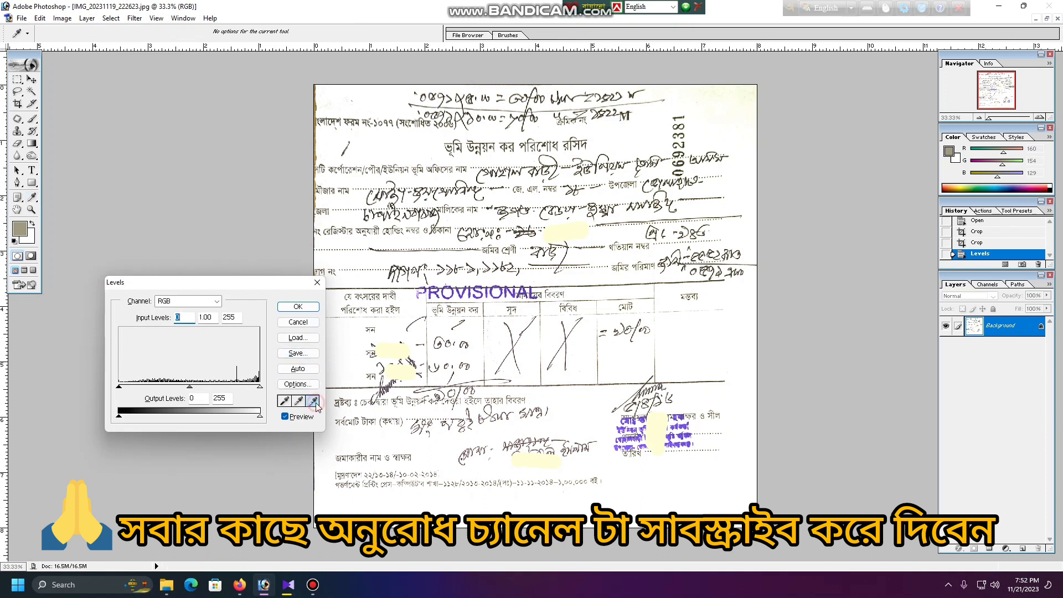
left_click(748, 97)
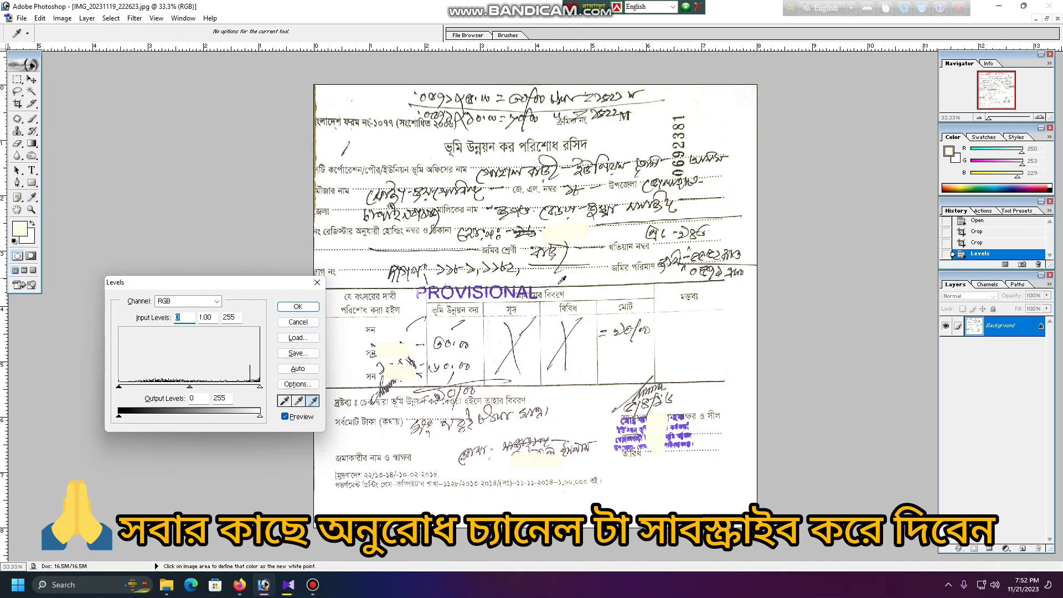
left_click(299, 307)
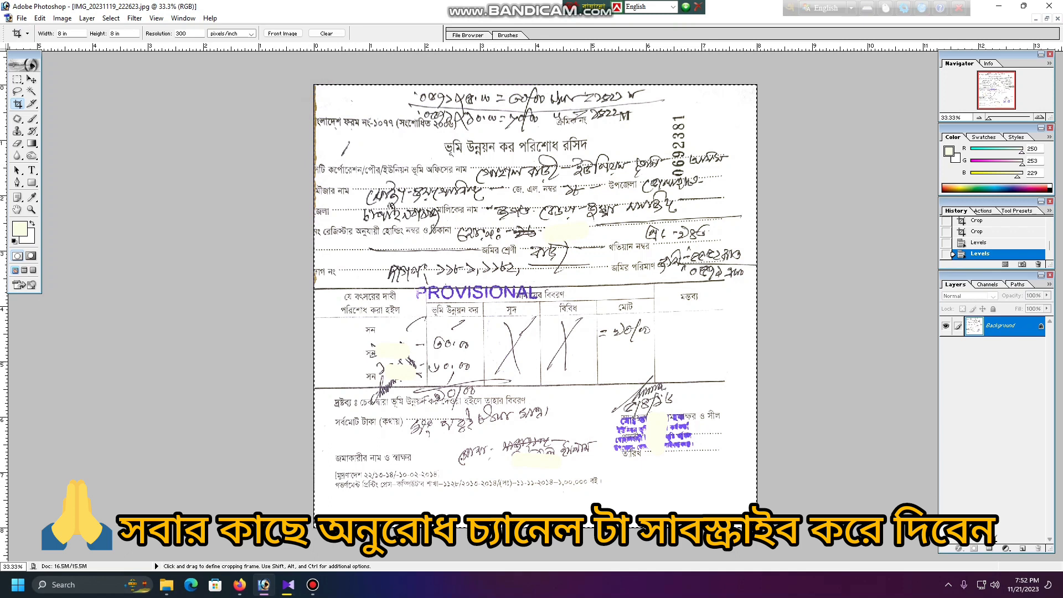
Crop the whitened receipt slightly inward from its upper-left corner to trim the dark border, keeping Perspective off
left_click_drag(995, 538, 994, 538)
left_click_drag(315, 85, 319, 90)
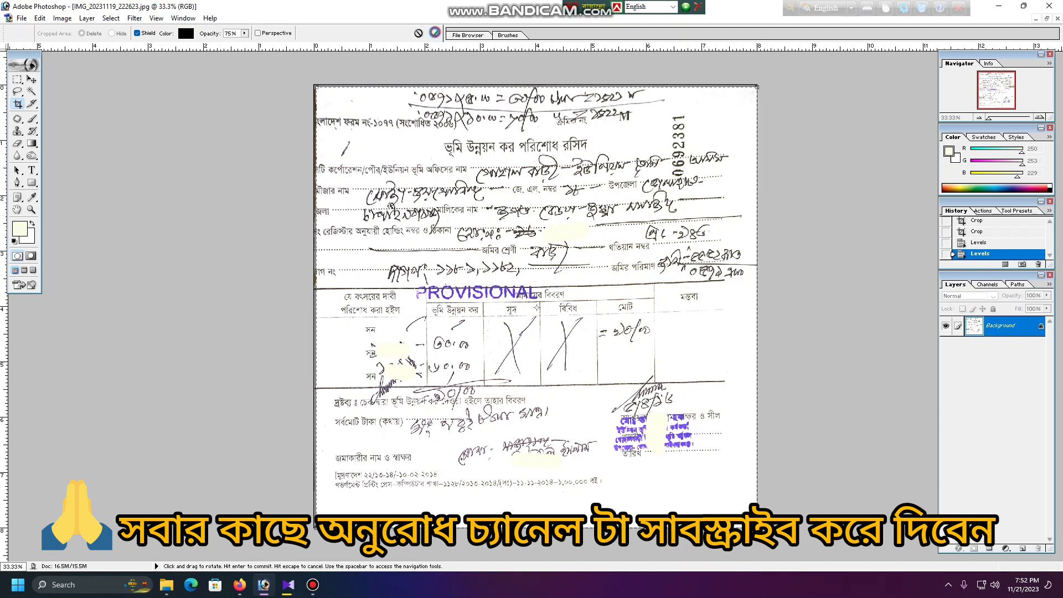
left_click(434, 33)
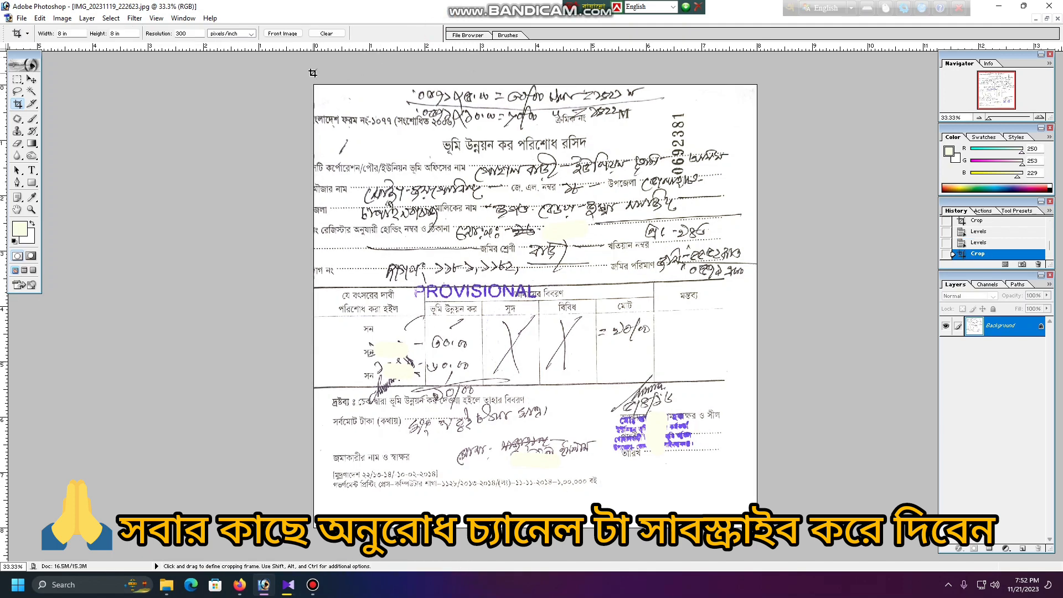